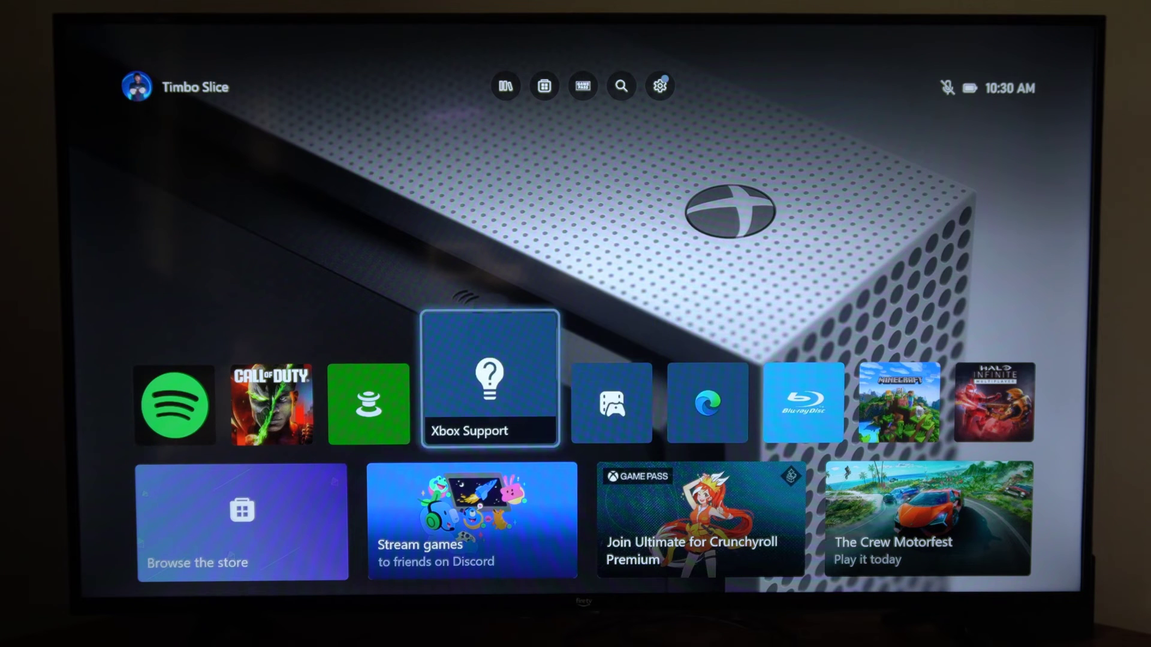
Move past the Home screen's pinned apps and up toward the Settings gear
{"action": "key", "text": "Right"}
{"action": "key", "text": "Right"}
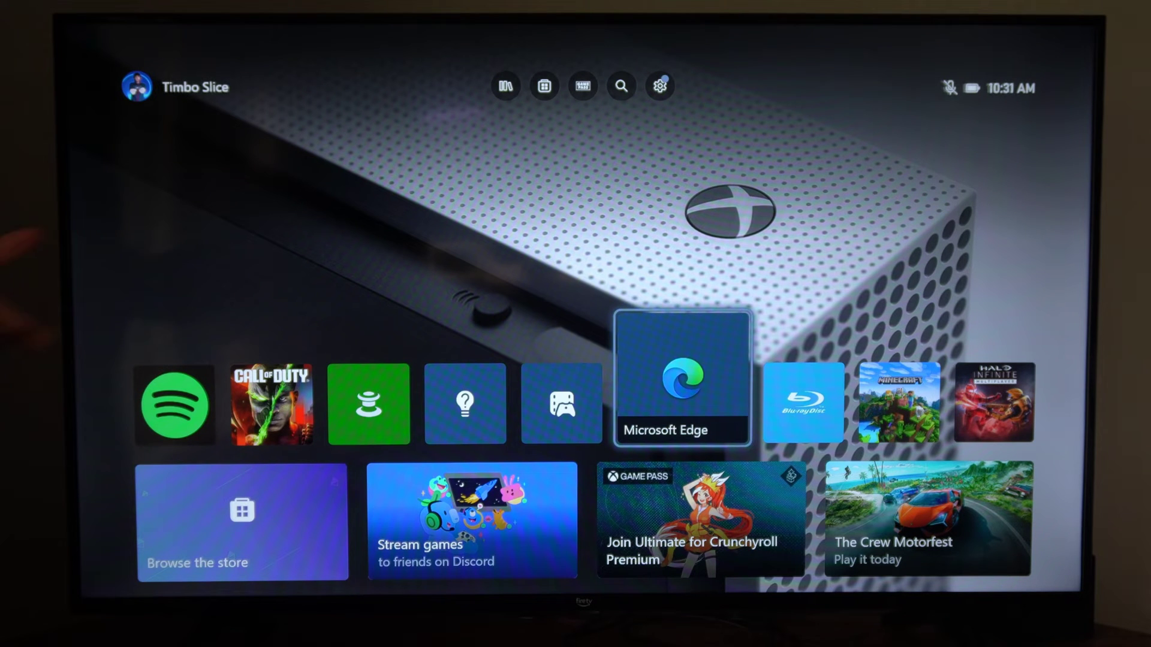
{"action": "key", "text": "Up"}
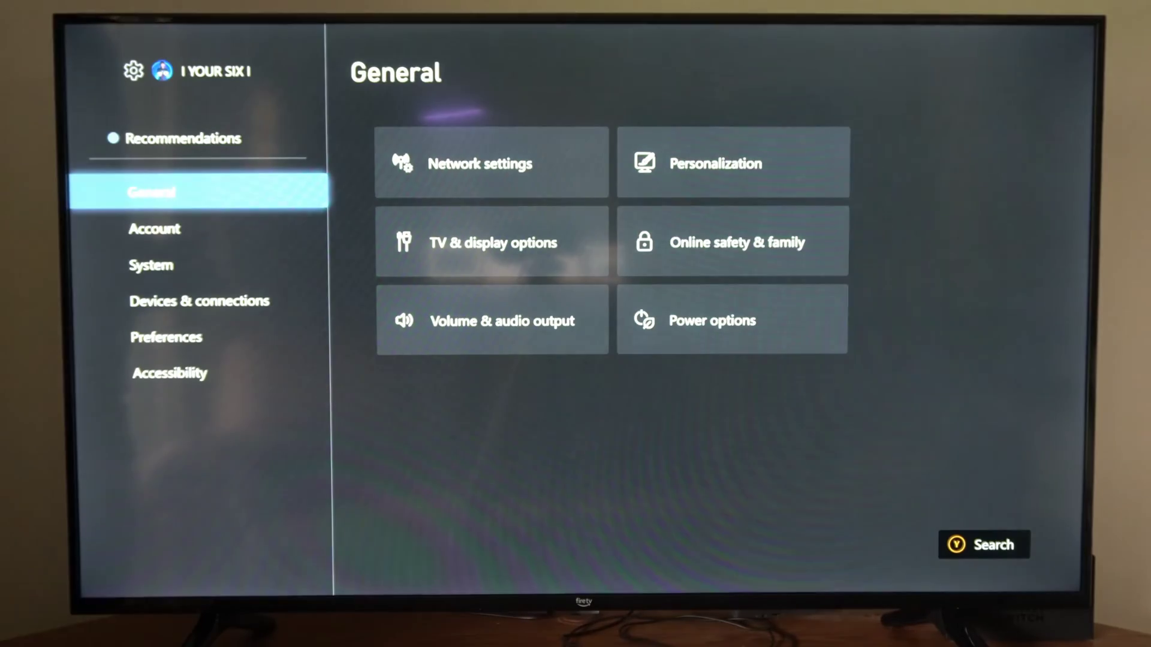
Open Network settings from the General page
{"action": "key", "text": "Up"}
{"action": "key", "text": "Down"}
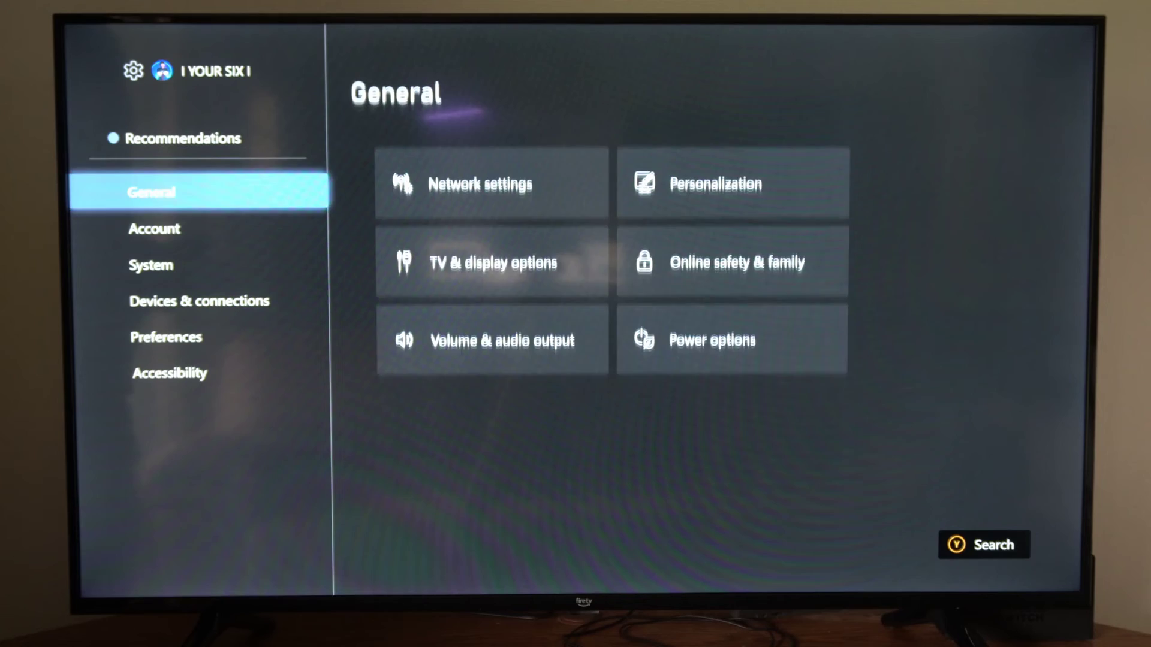
{"action": "key", "text": "Right"}
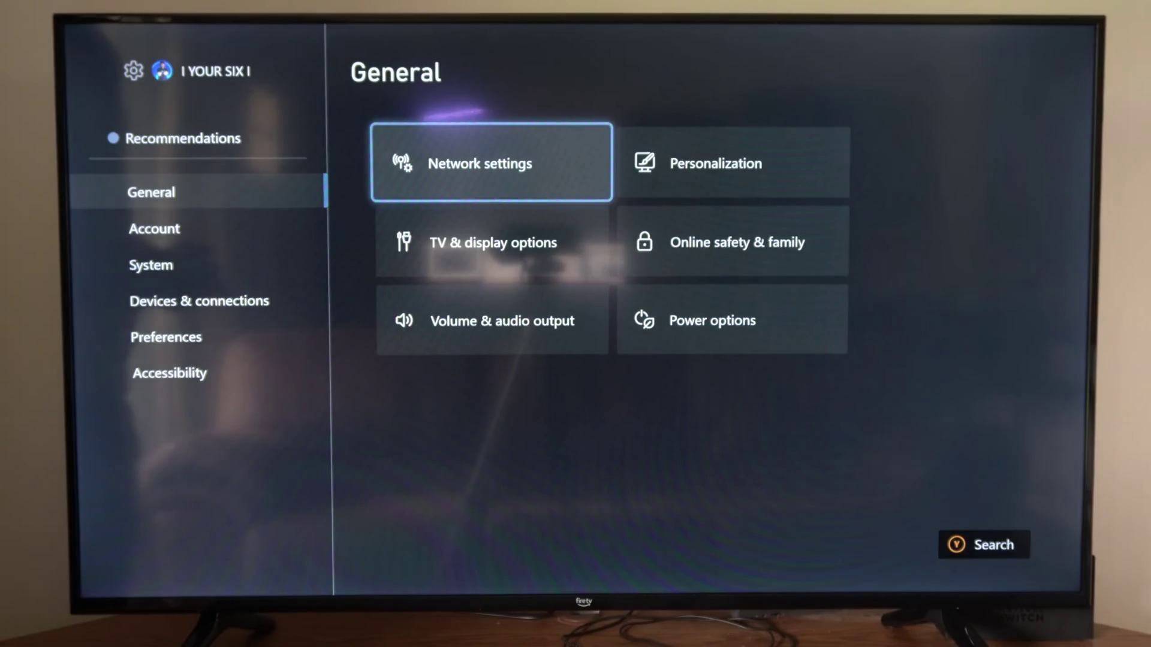
{"action": "key", "text": "Return"}
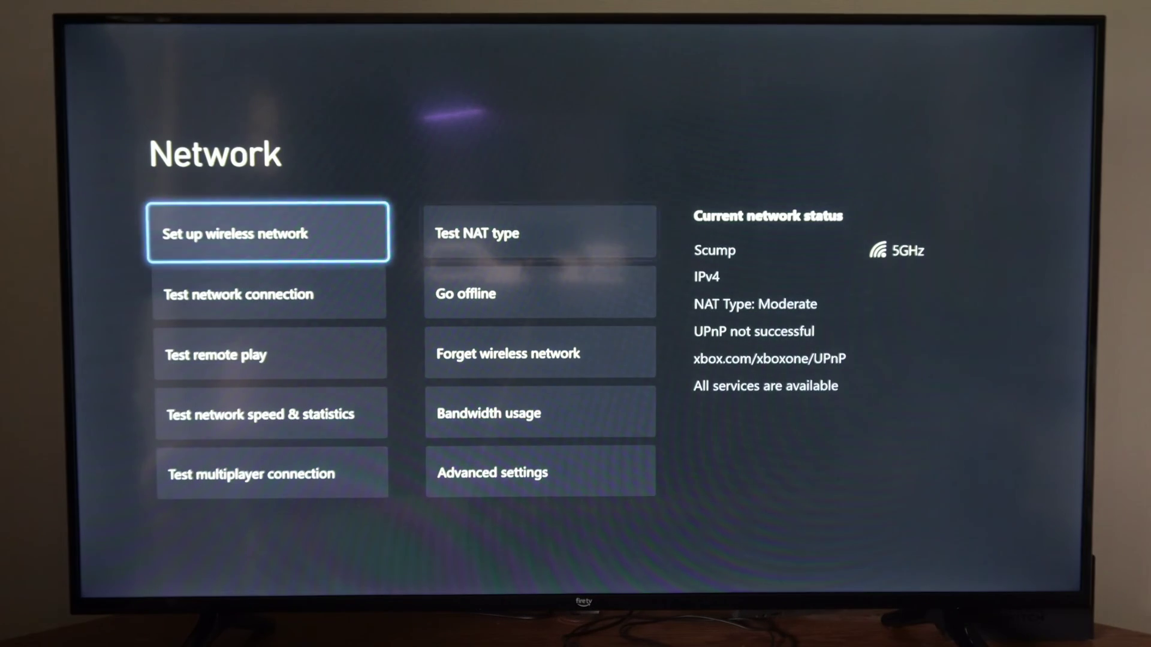
Open Advanced settings to view IP, DNS, MAC details and current port 56937
{"action": "key", "text": "Right"}
{"action": "key", "text": "Down"}
{"action": "key", "text": "Down"}
{"action": "key", "text": "Down"}
{"action": "key", "text": "Down"}
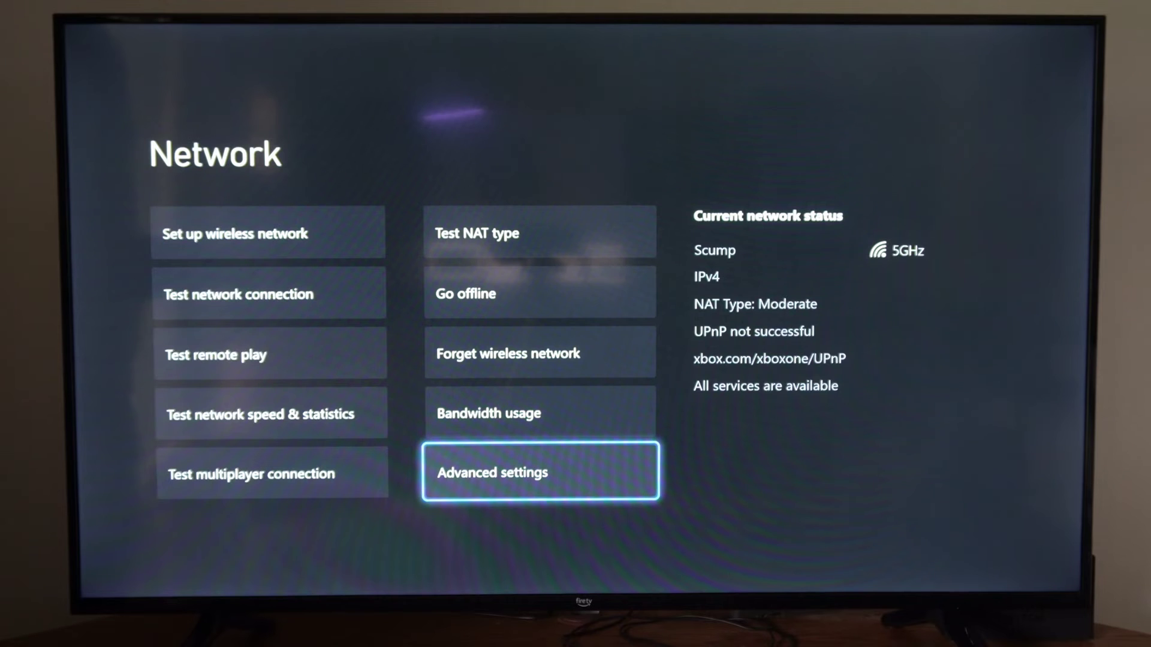
{"action": "key", "text": "Return"}
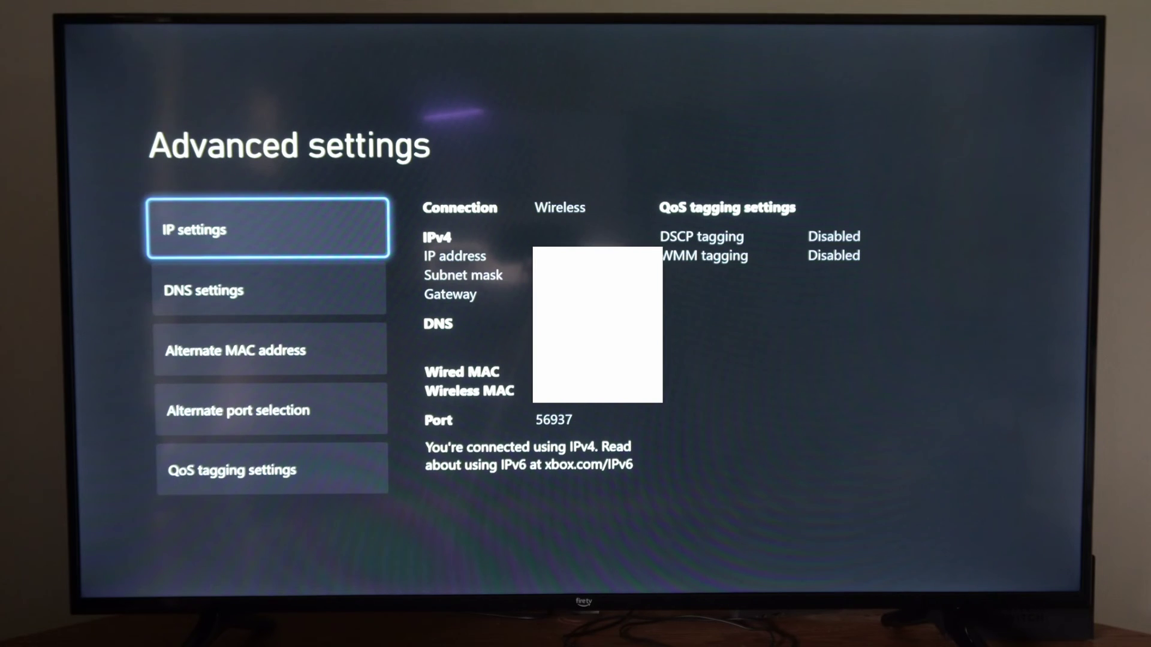
{"action": "key", "text": "Down"}
{"action": "key", "text": "Down"}
{"action": "key", "text": "Down"}
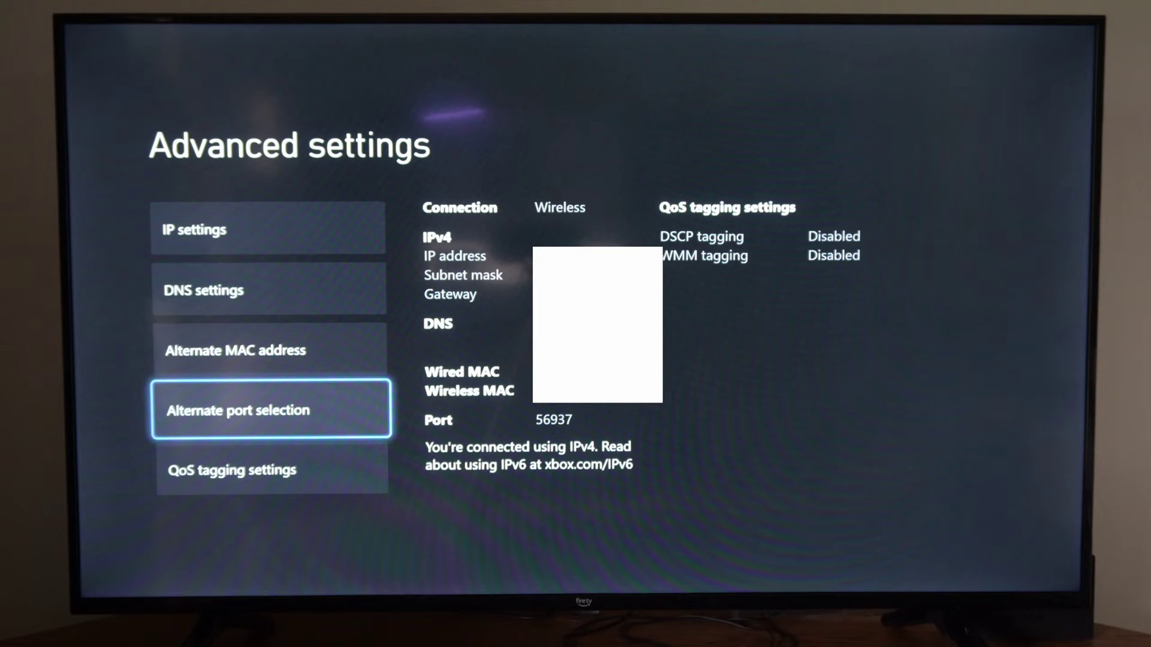
Set alternate port selection to Manual with port 49155 chosen
{"action": "key", "text": "Return"}
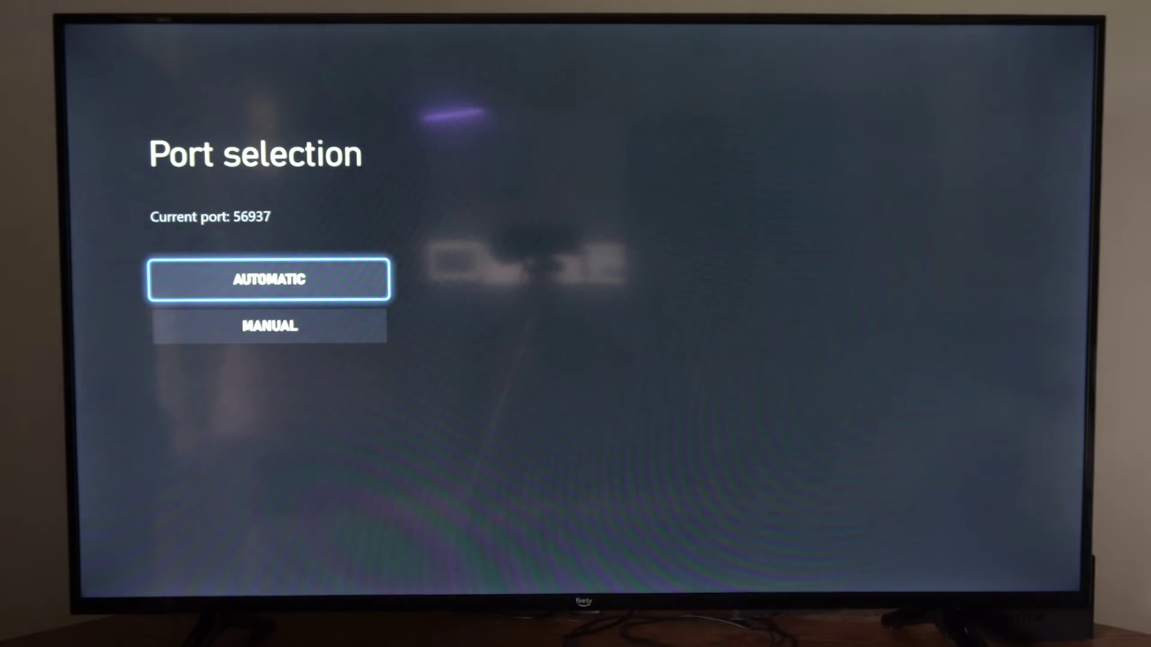
{"action": "key", "text": "Down"}
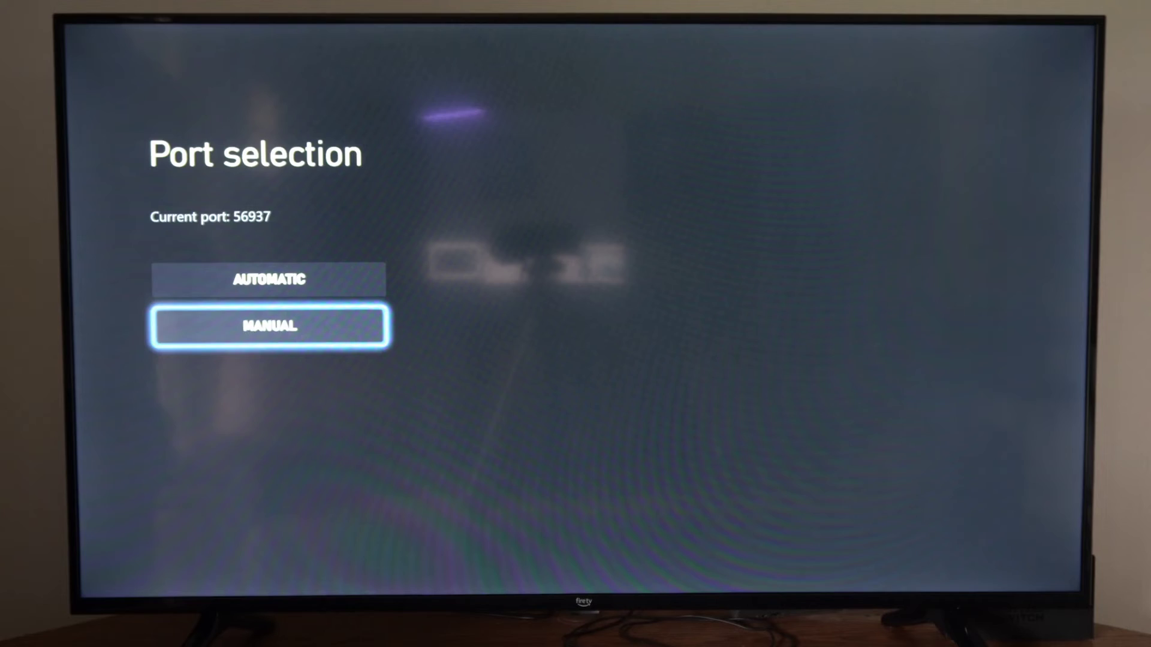
{"action": "key", "text": "Return"}
{"action": "key", "text": "Return"}
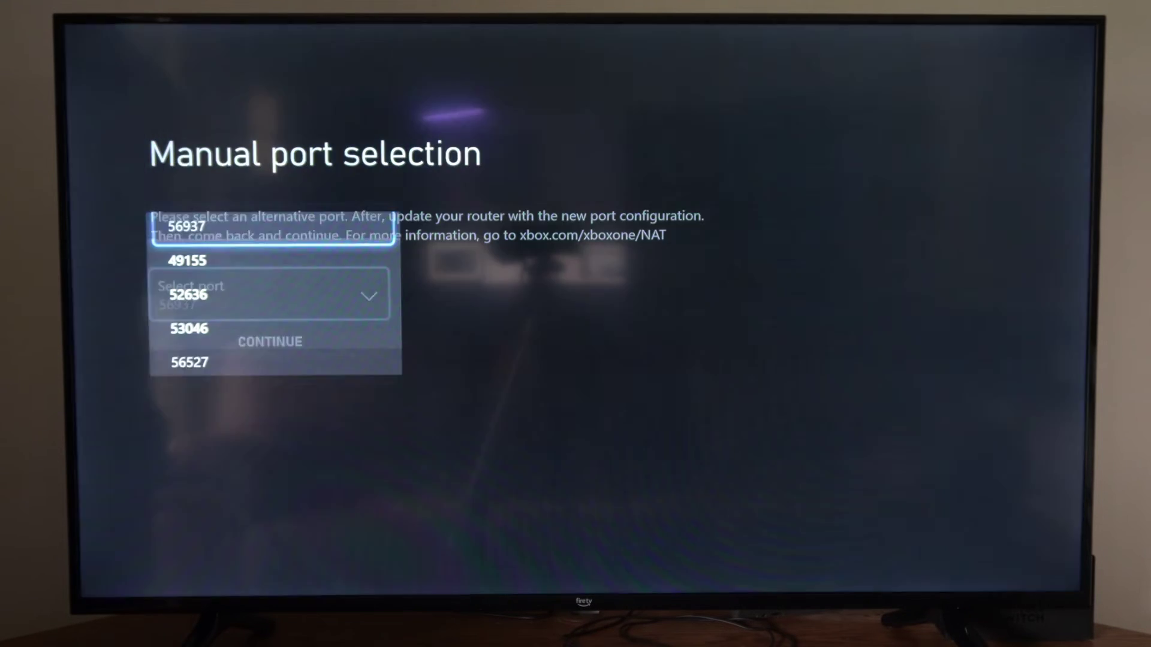
{"action": "key", "text": "Down"}
{"action": "key", "text": "Down"}
{"action": "key", "text": "Down"}
{"action": "key", "text": "Down"}
{"action": "key", "text": "Down"}
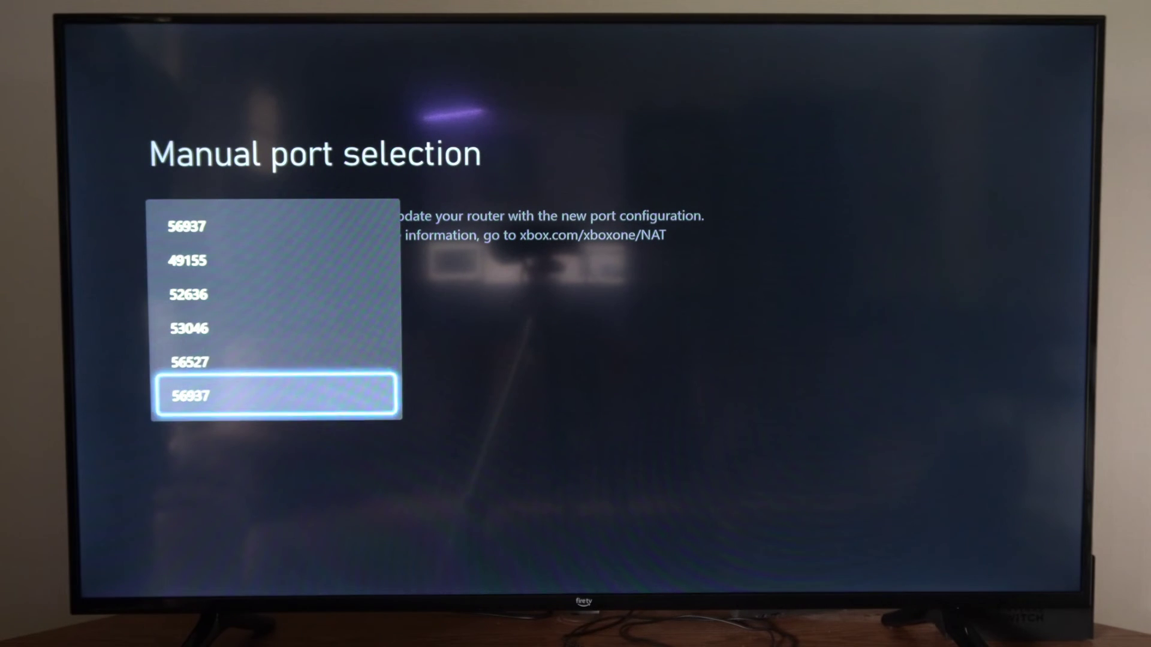
{"action": "key", "text": "Up"}
{"action": "key", "text": "Up"}
{"action": "key", "text": "Up"}
{"action": "key", "text": "Up"}
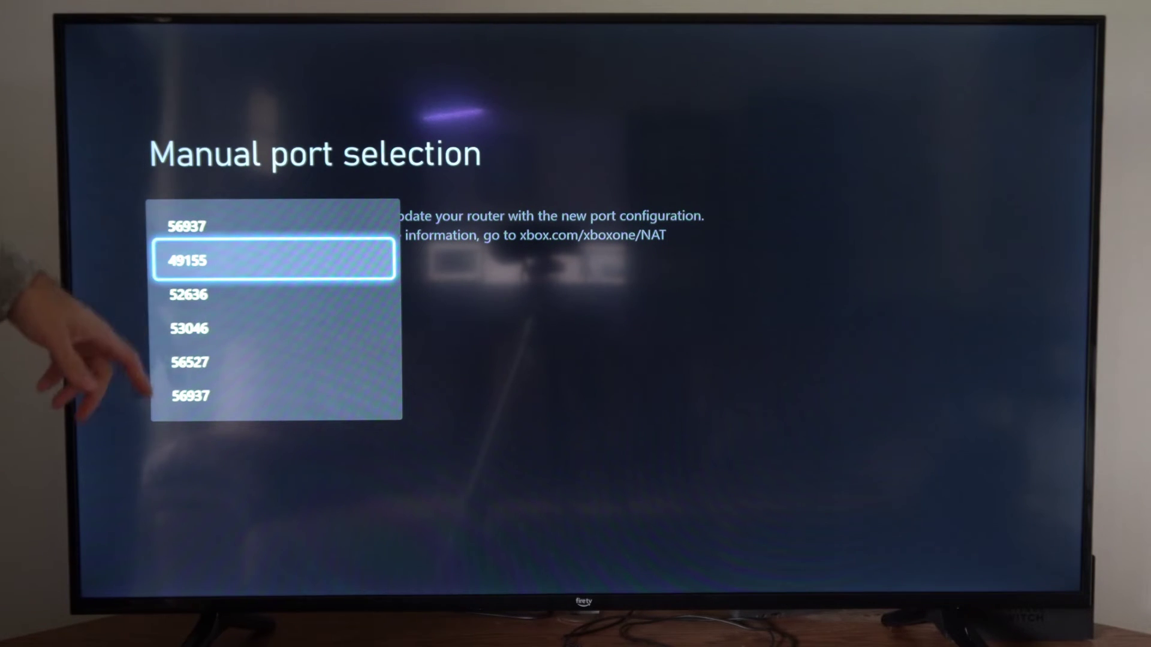
{"action": "key", "text": "Return"}
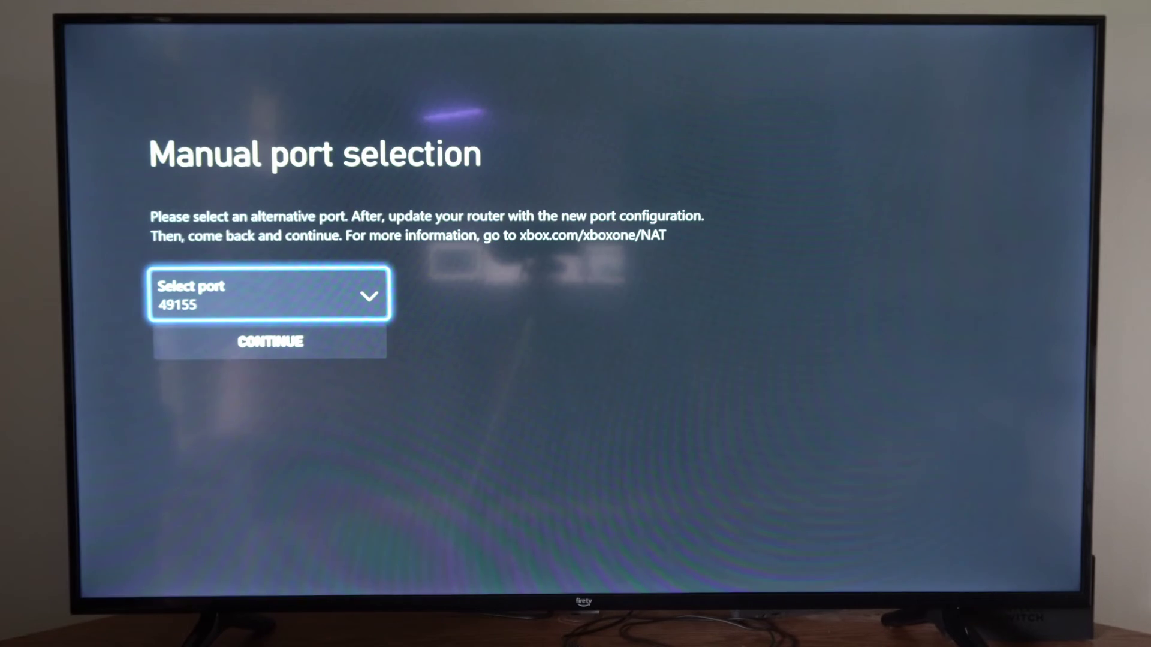
{"action": "key", "text": "Down"}
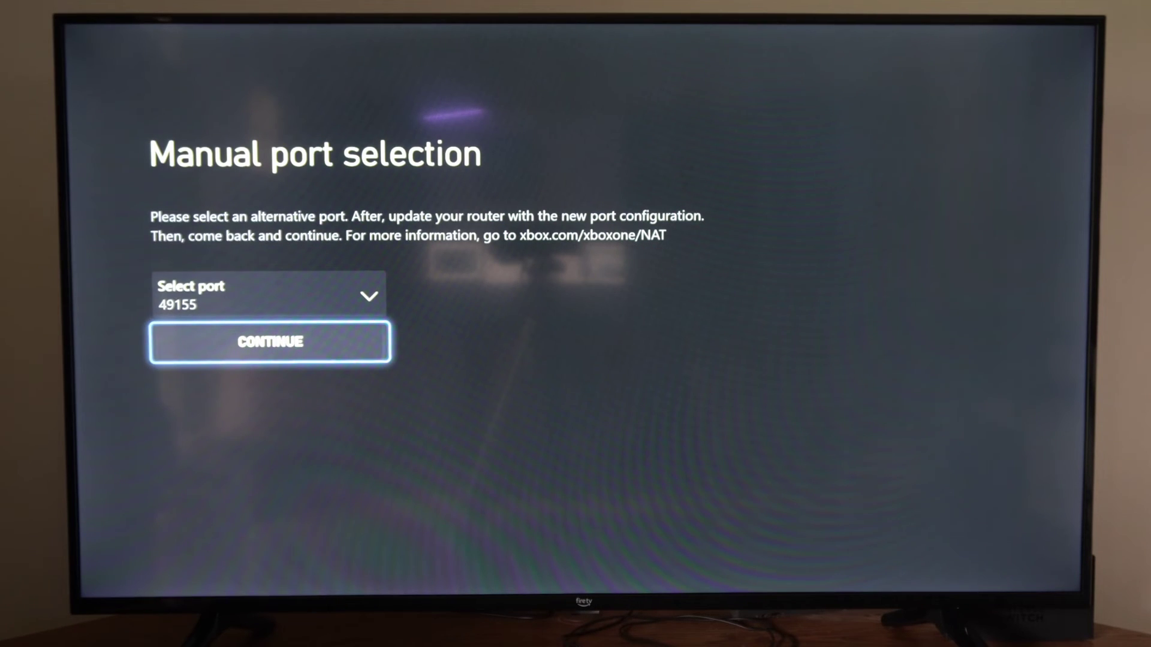
Apply port 49155, return to the Network page and check NAT Type reads Open
{"action": "key", "text": "Return"}
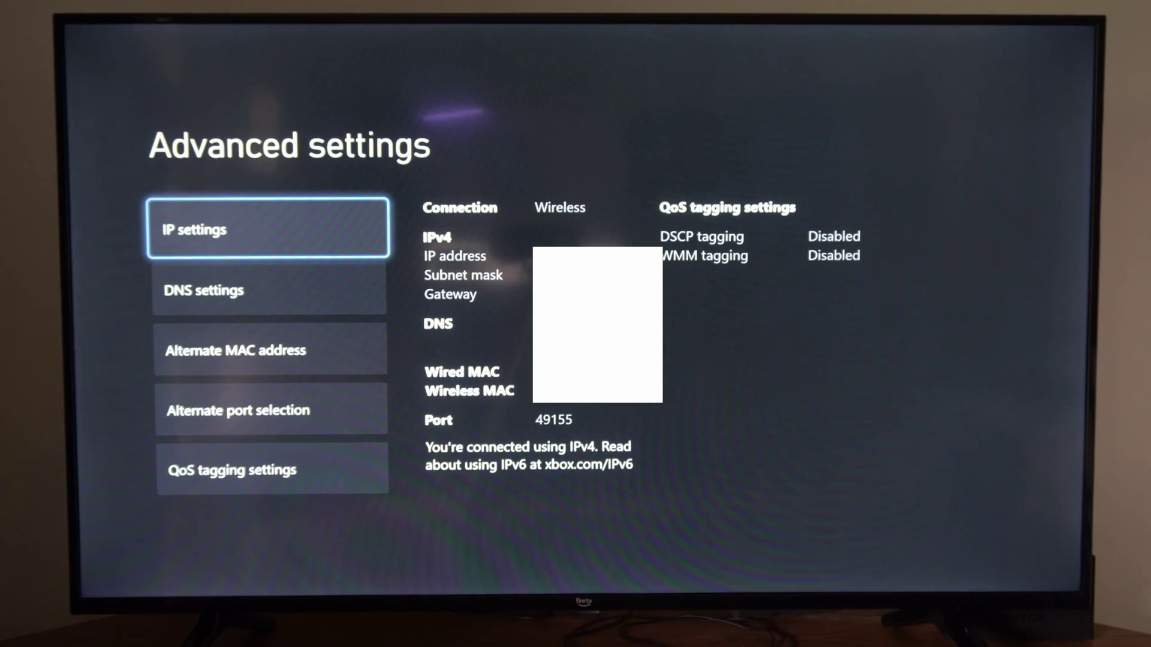
{"action": "key", "text": "Escape"}
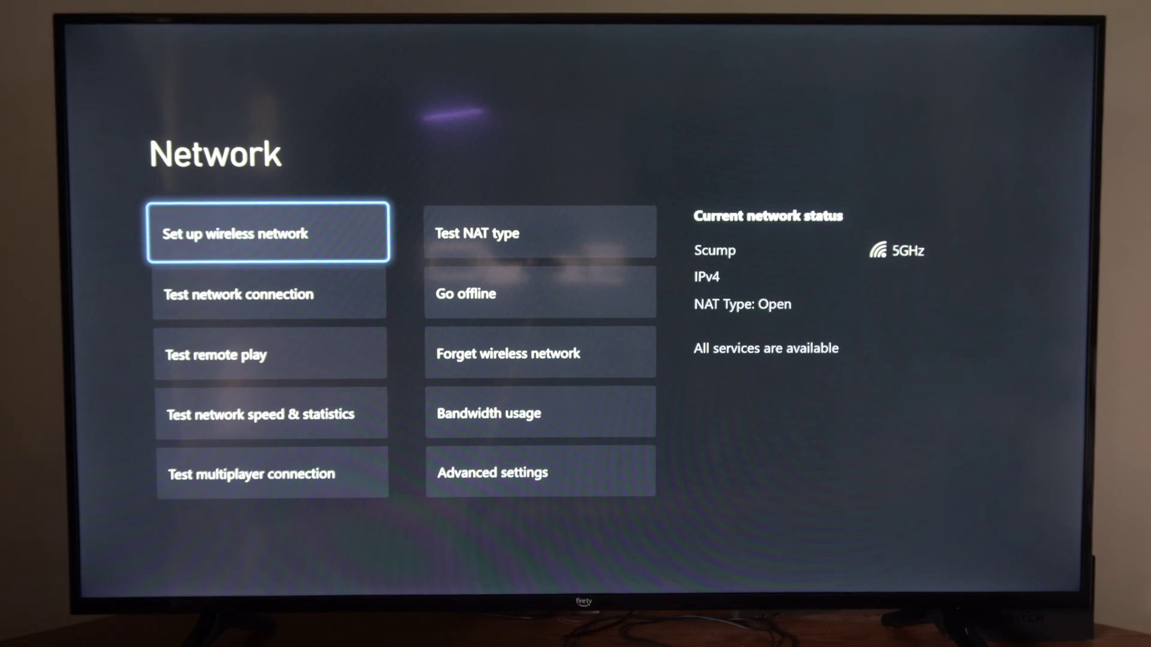
{"action": "key", "text": "Right"}
{"action": "key", "text": "Down"}
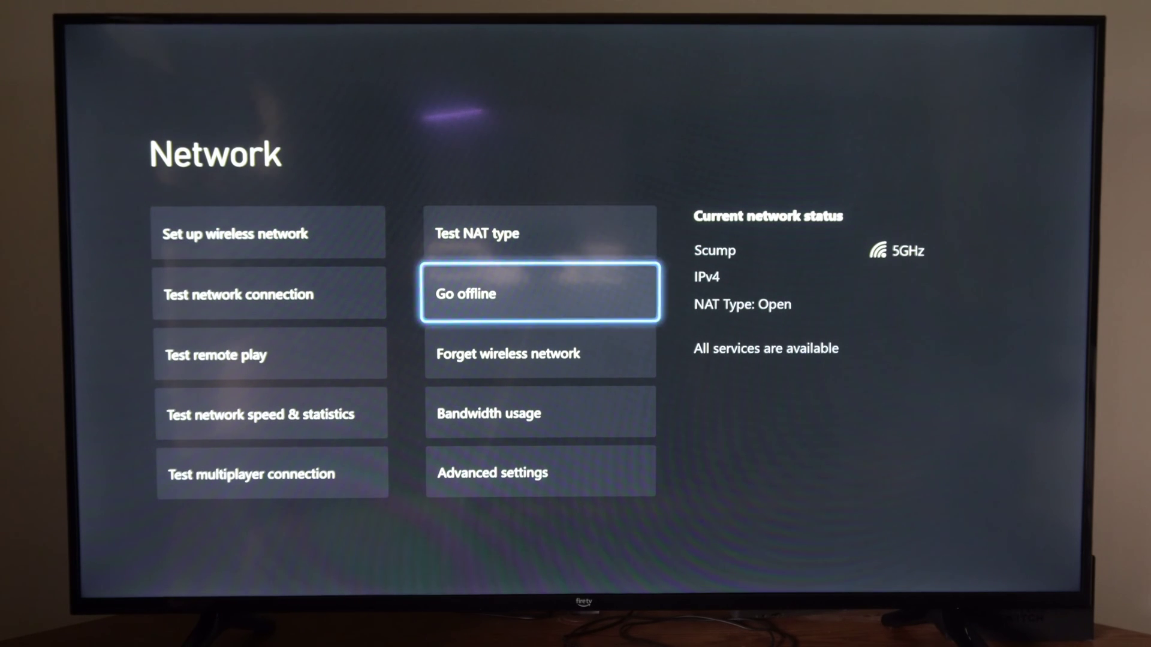